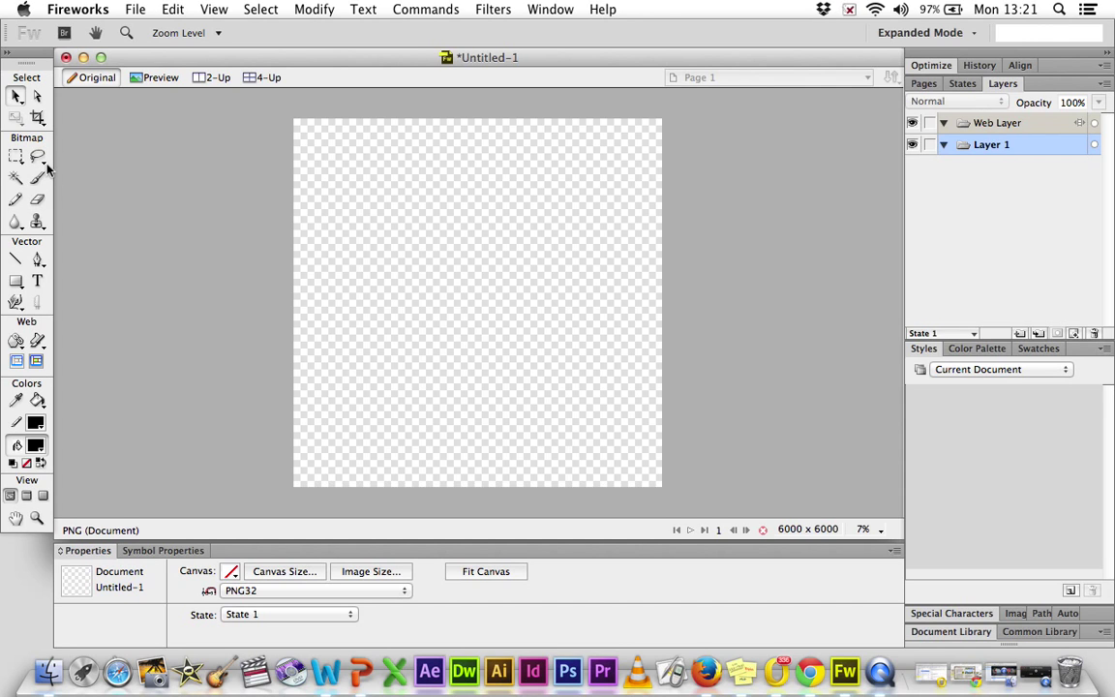
# Select the freehand Lasso tool in the Tools panel.
pyautogui.click(38, 157)
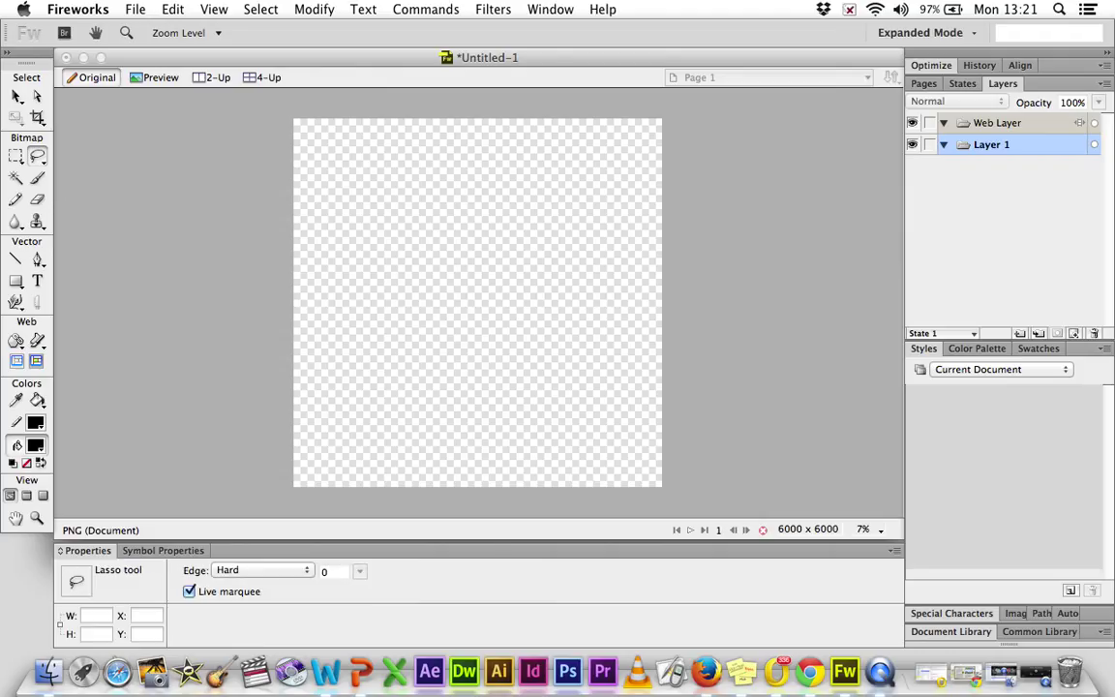
# Switch the Lasso to Polygon Lasso and show the Rubber Stamp tool's variants.
pyautogui.click(42, 168)
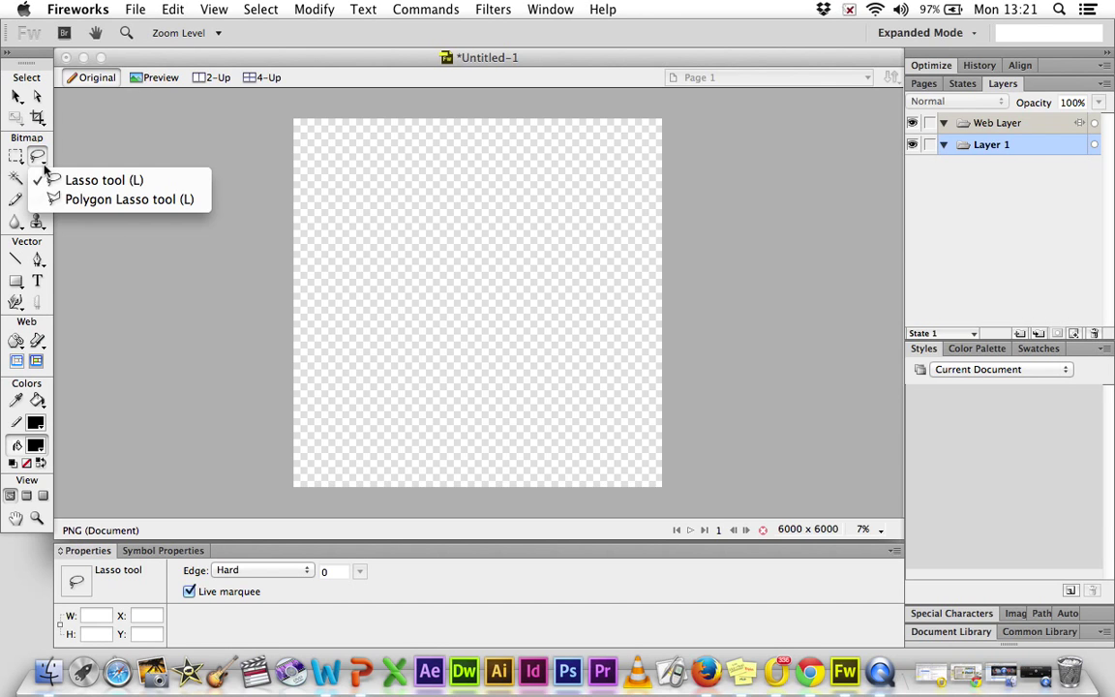
pyautogui.click(43, 168)
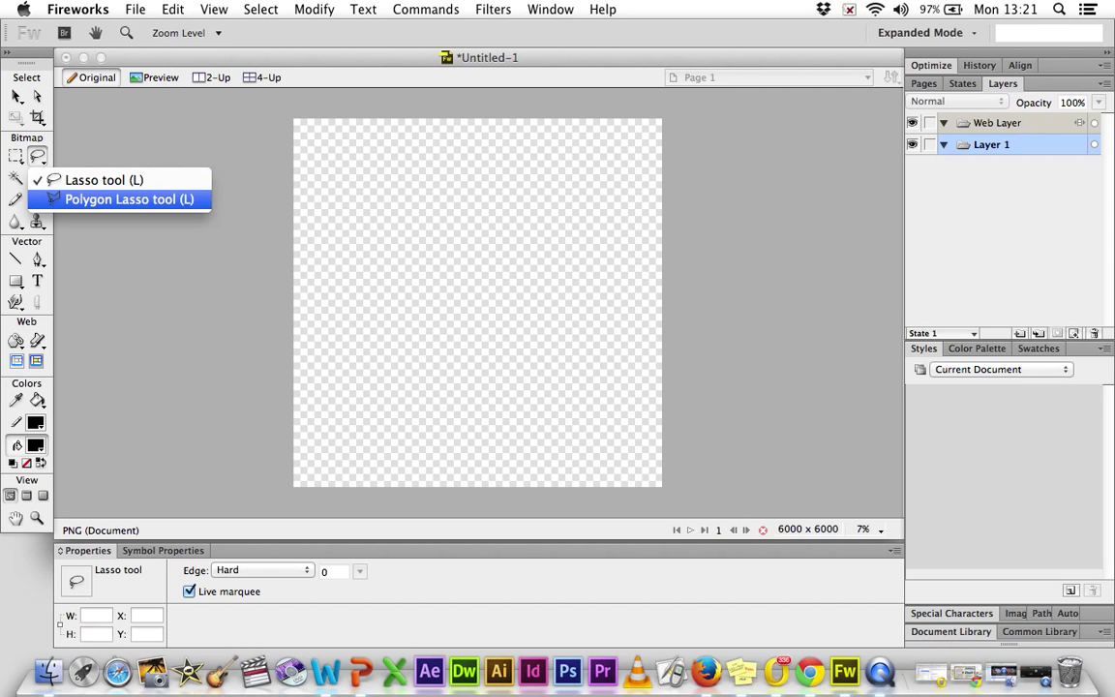
pyautogui.click(129, 200)
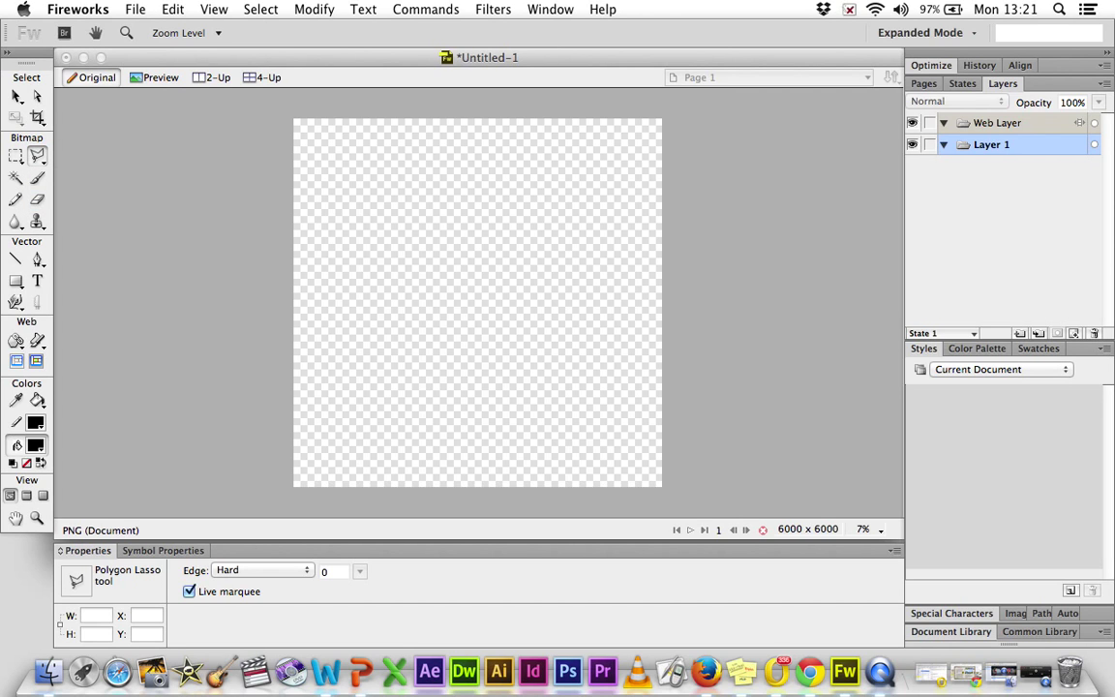
pyautogui.click(38, 223)
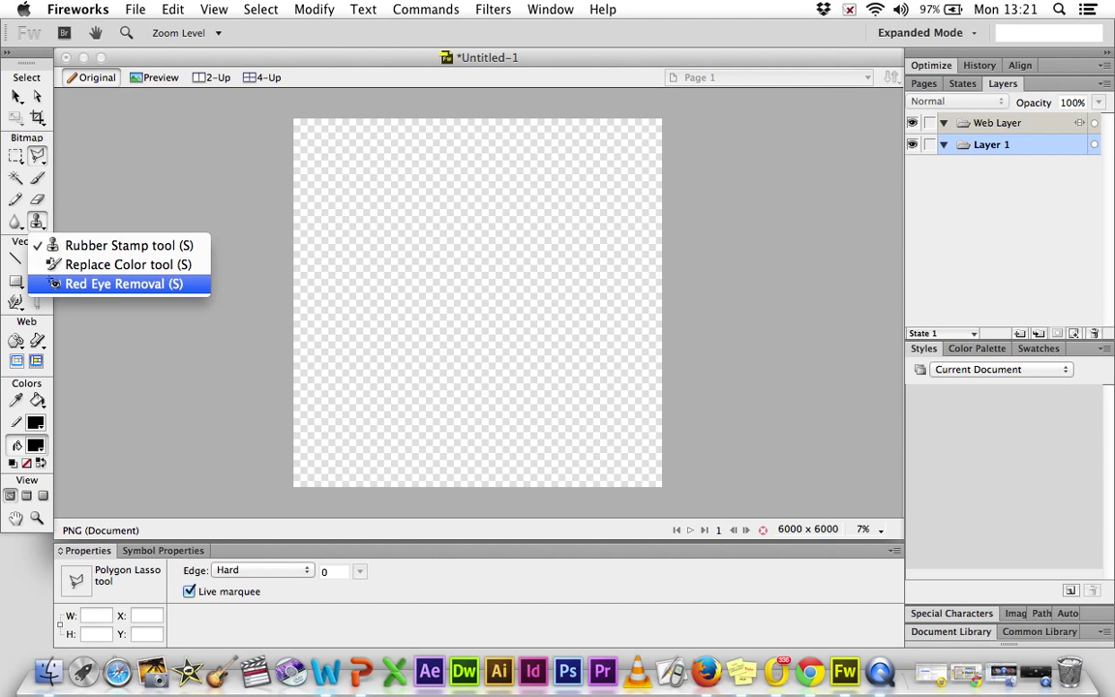
pyautogui.click(37, 222)
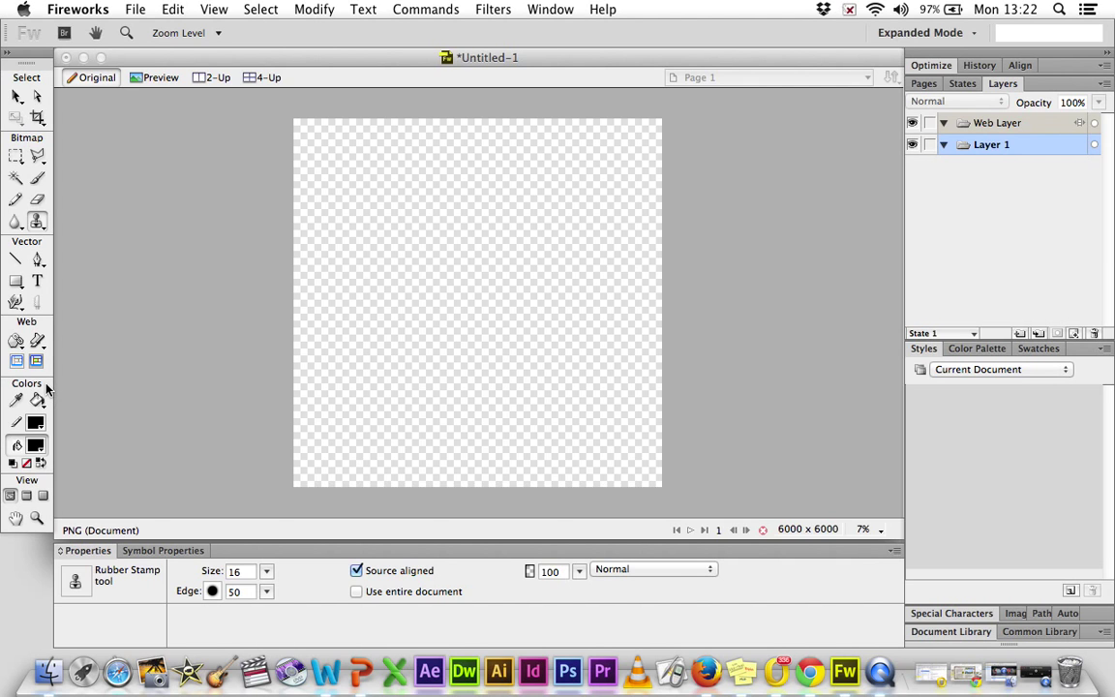
# Change the document window's screen mode from the Tools panel.
pyautogui.click(27, 498)
# Add the text 'kjdvlakdnvlk' near the top-left of the canvas.
pyautogui.click(37, 280)
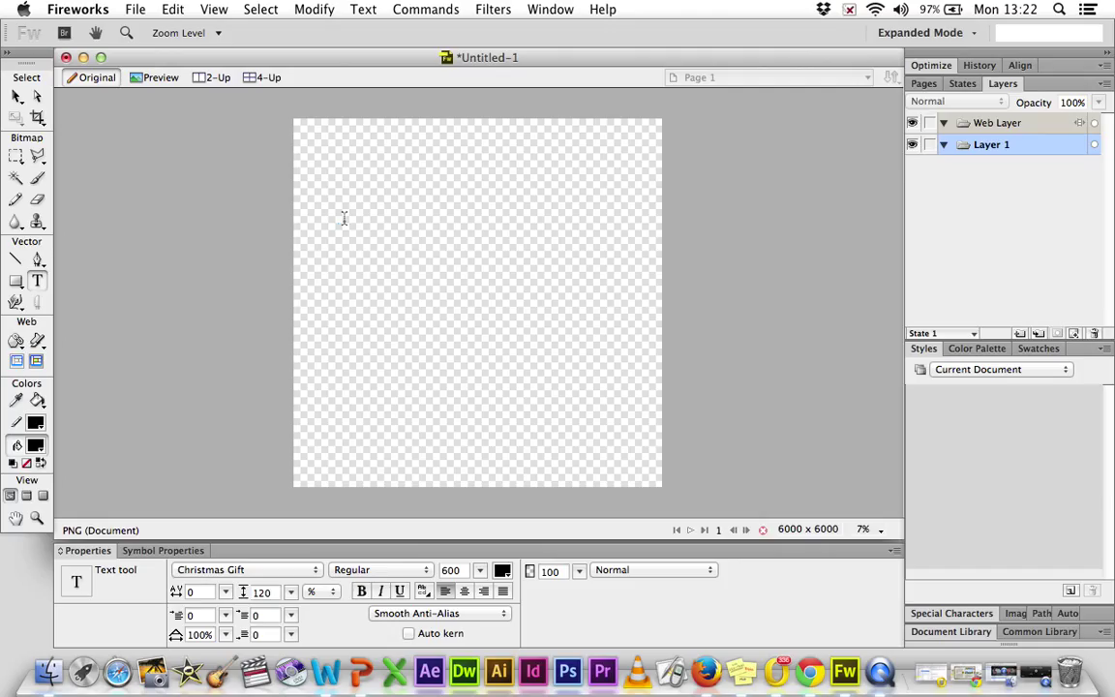
pyautogui.click(374, 241)
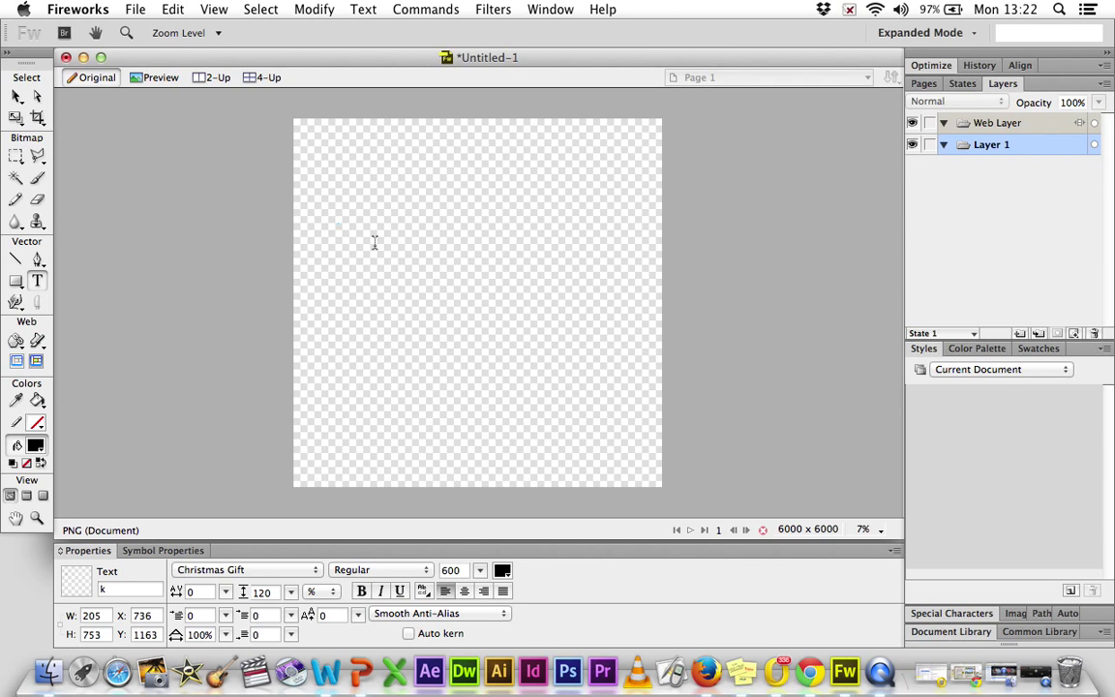
pyautogui.write('kjdvlakdnvlk')
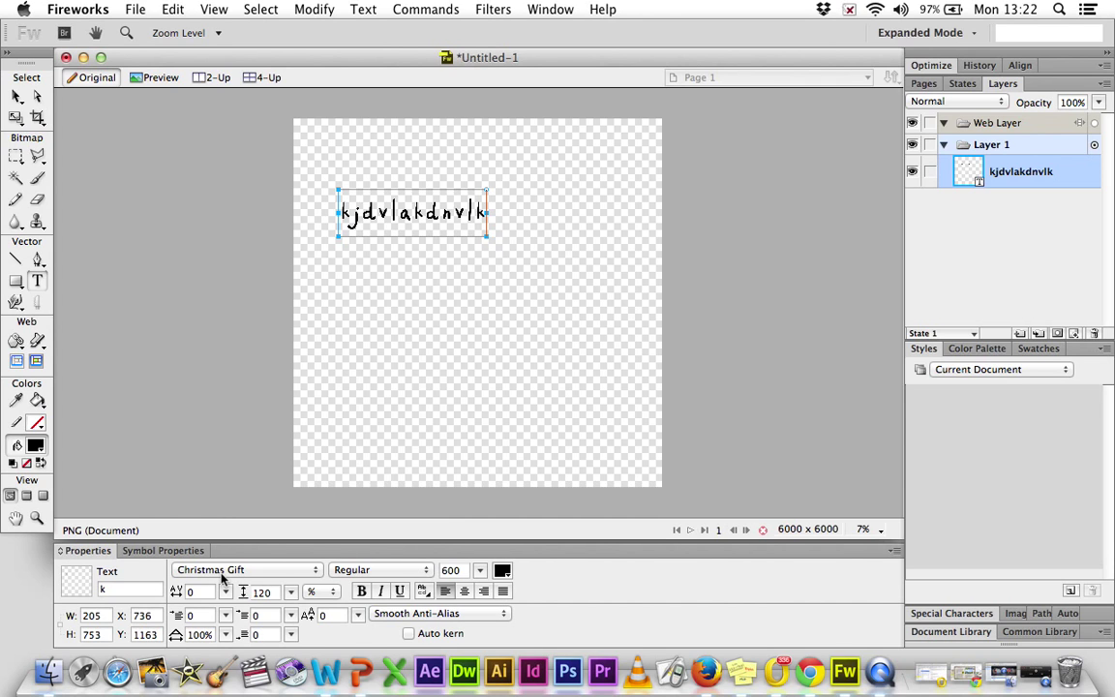
# Set the font to 28 Days Later in Regular style, then deselect the text.
pyautogui.click(247, 571)
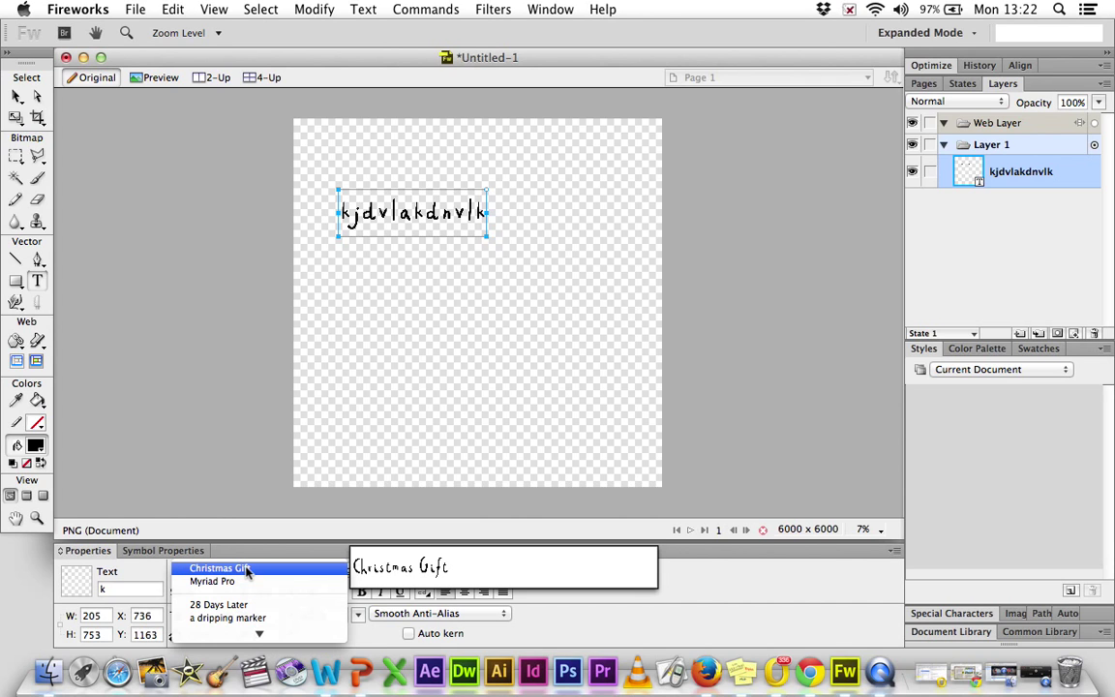
pyautogui.click(232, 606)
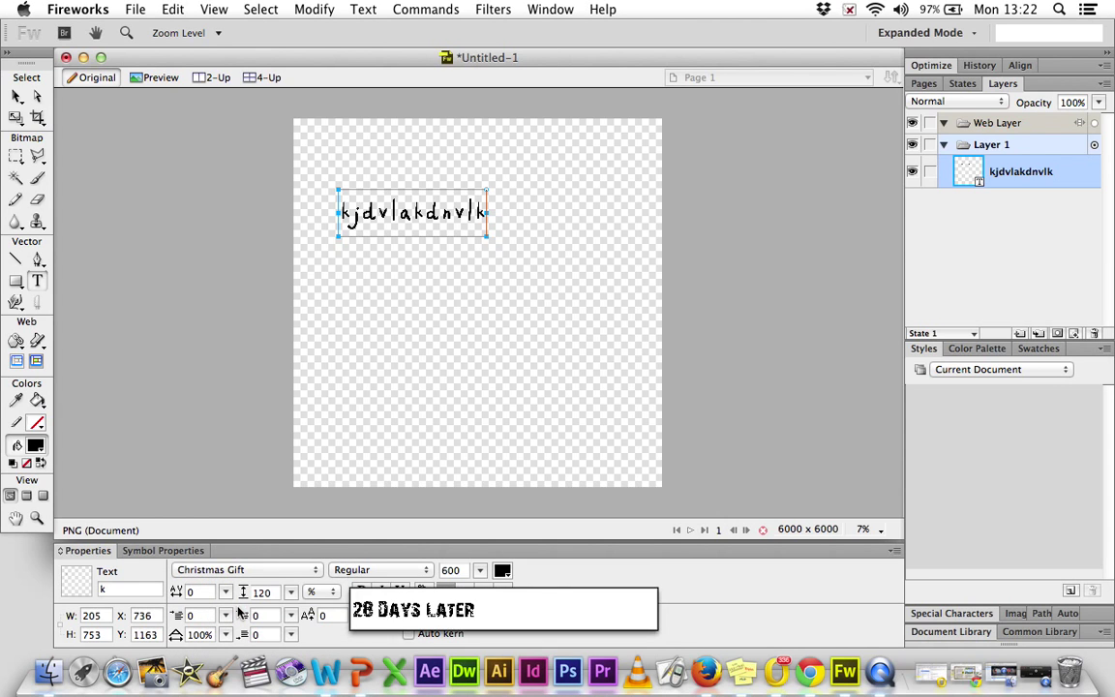
pyautogui.click(407, 578)
pyautogui.click(426, 577)
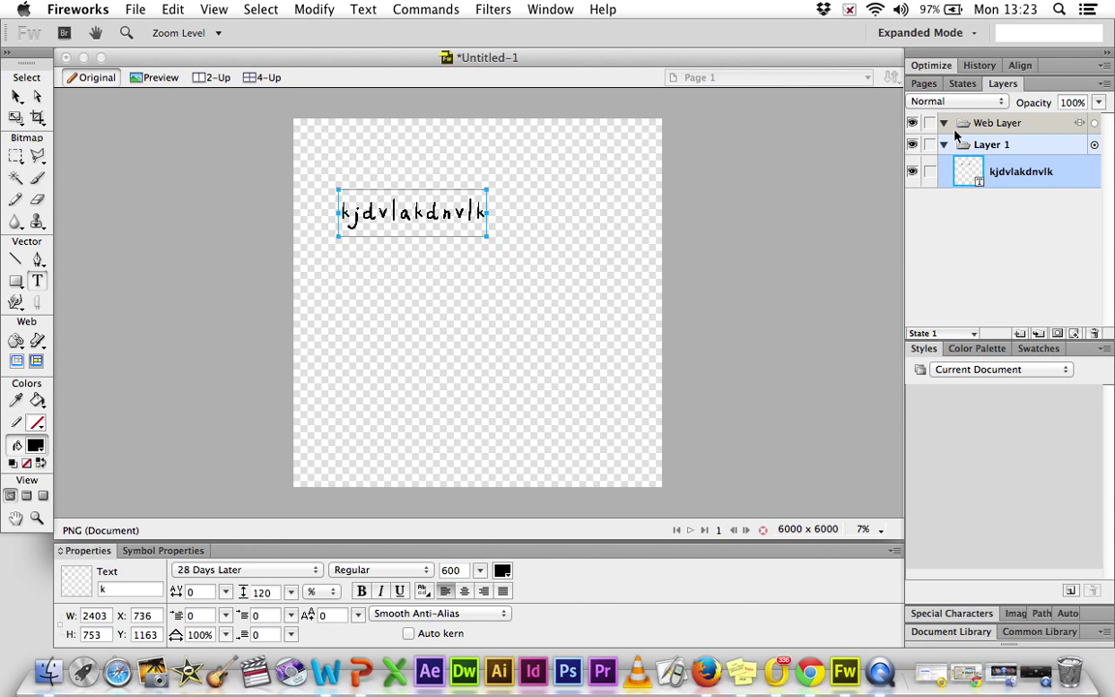
pyautogui.click(1007, 124)
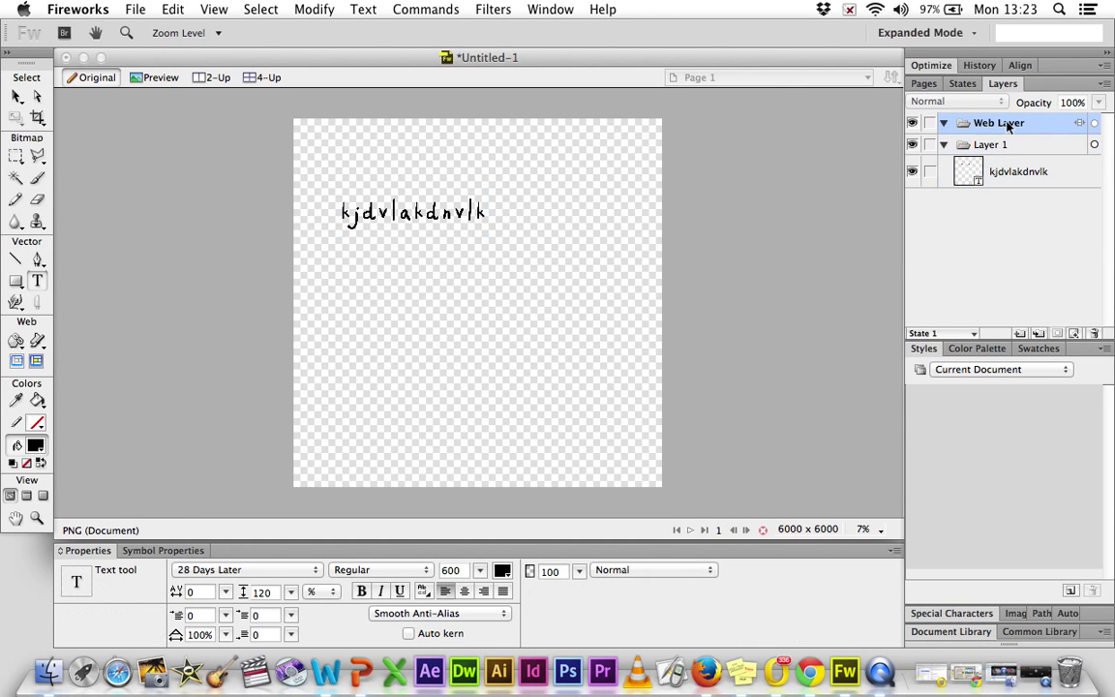
# Type 'JKDHFFPS' as a second text object mid-canvas and select it in Layers.
pyautogui.click(1012, 171)
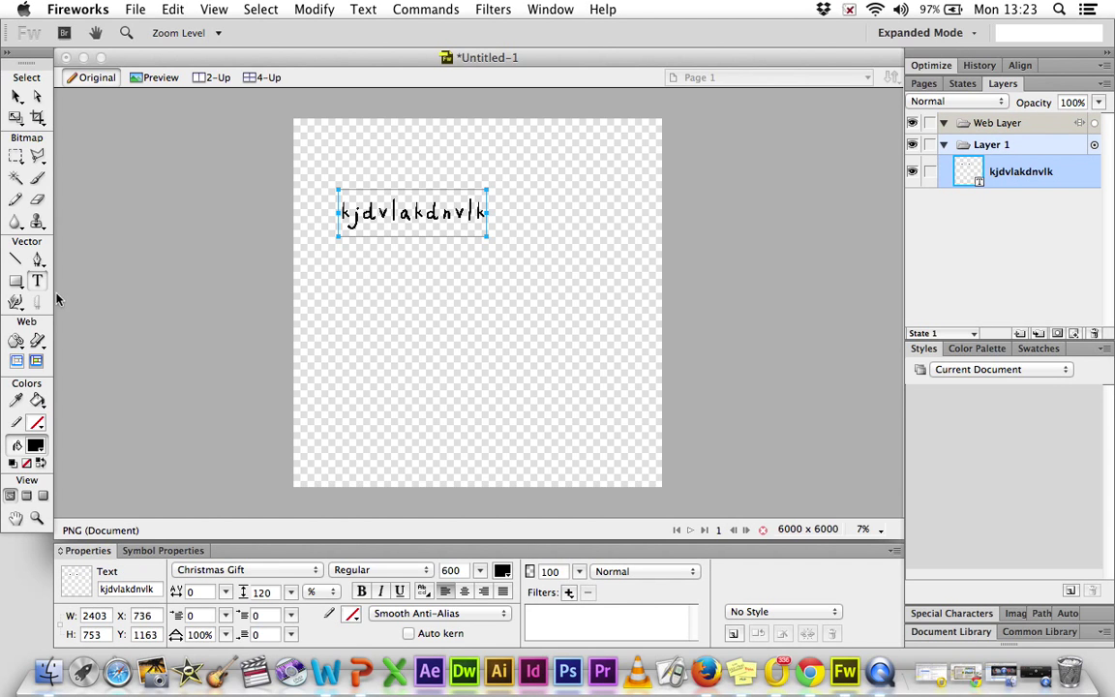
pyautogui.click(379, 314)
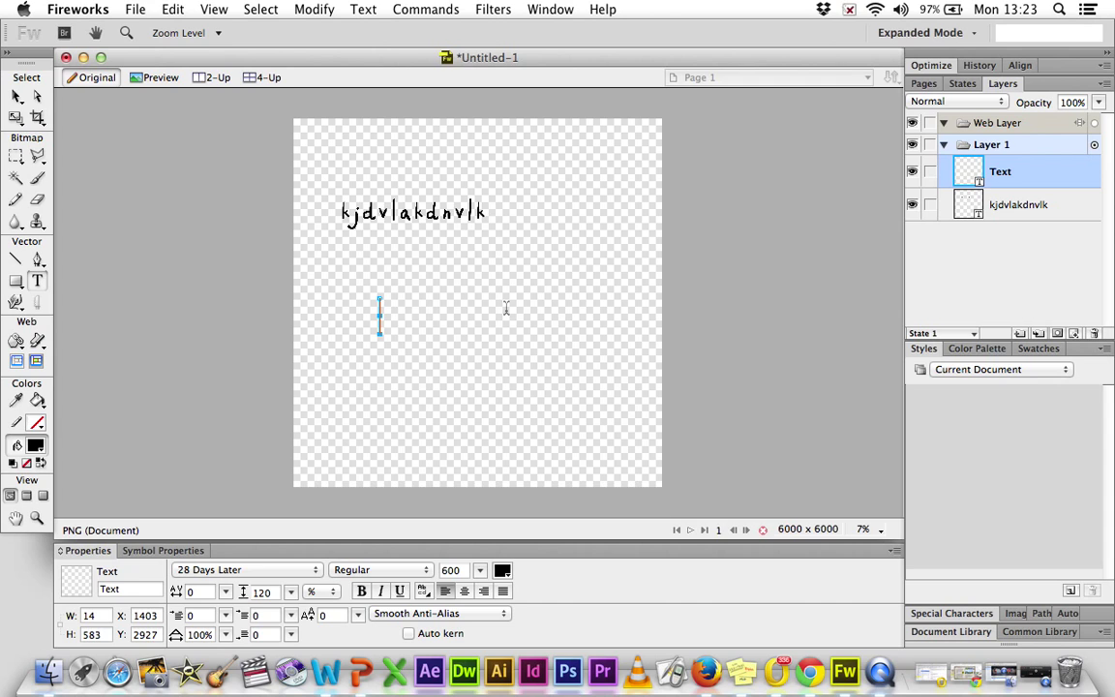
pyautogui.write('JKDHFFPS')
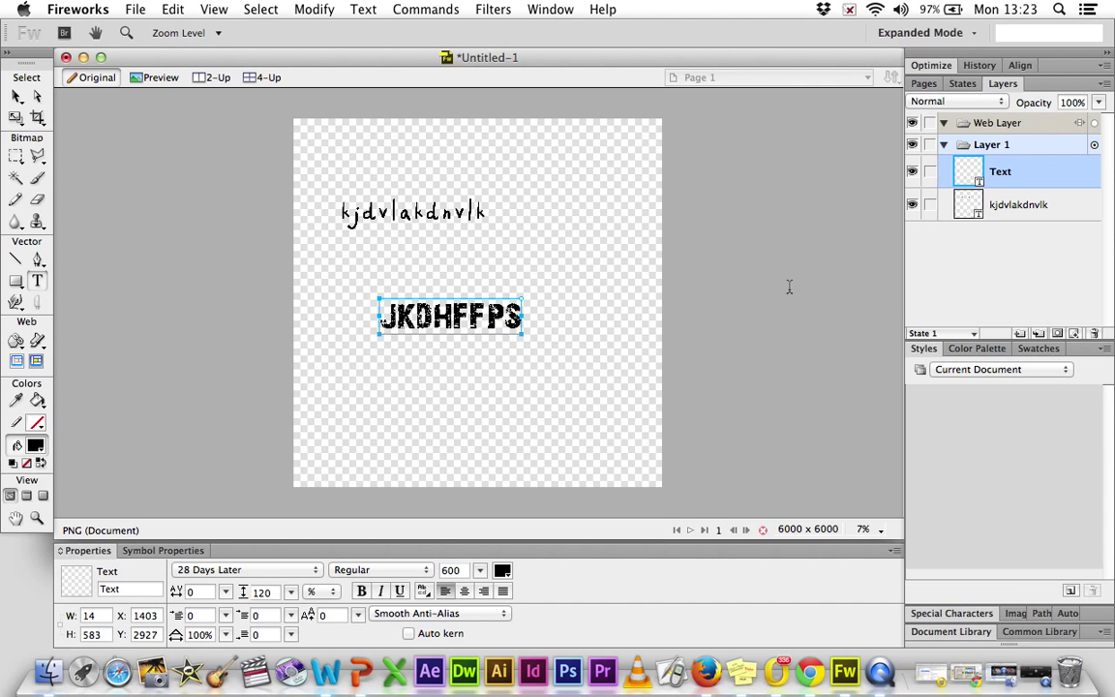
pyautogui.click(1018, 274)
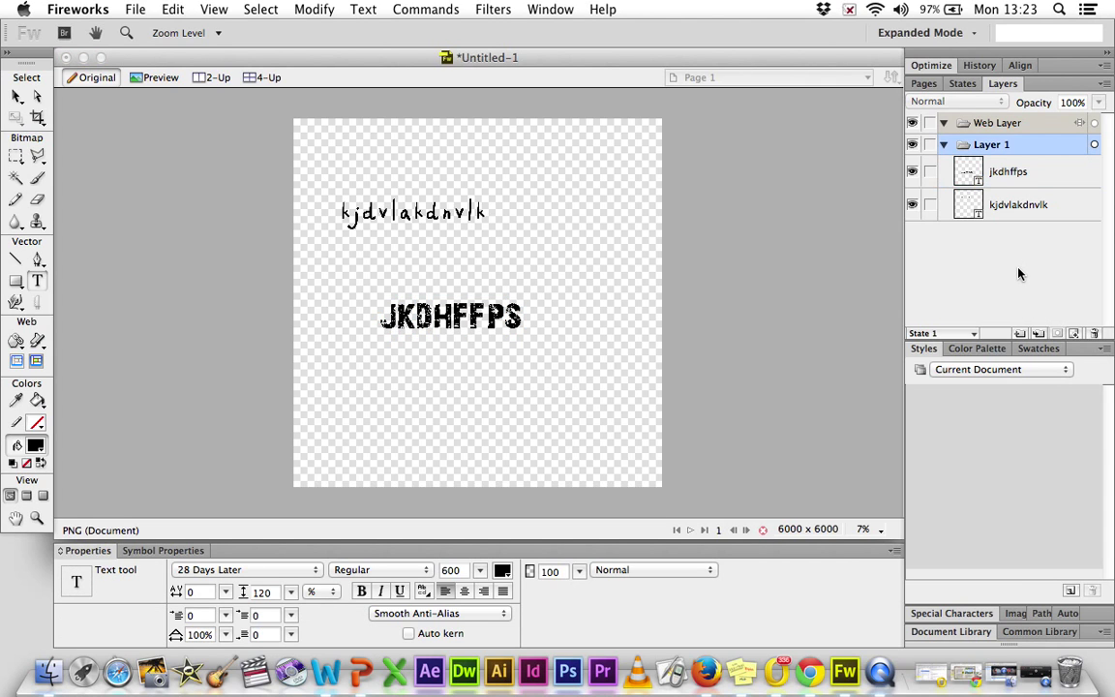
pyautogui.click(1028, 182)
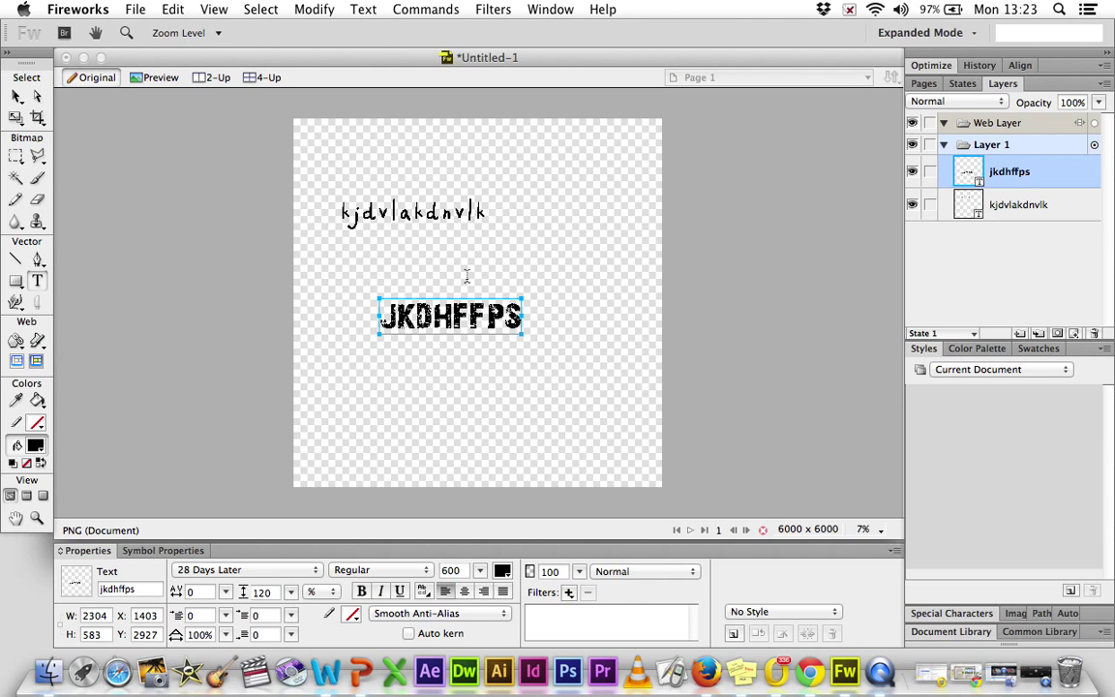
# Select the kjdvlakdnvlk text object in the Layers panel and pan the view.
pyautogui.click(989, 355)
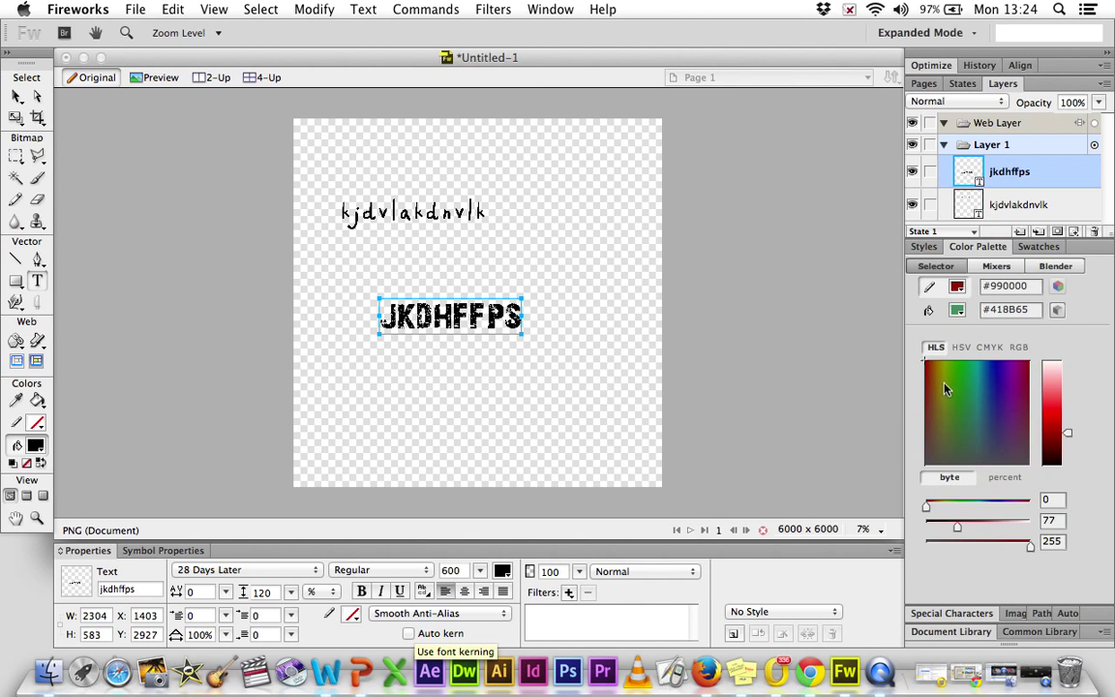
pyautogui.click(927, 246)
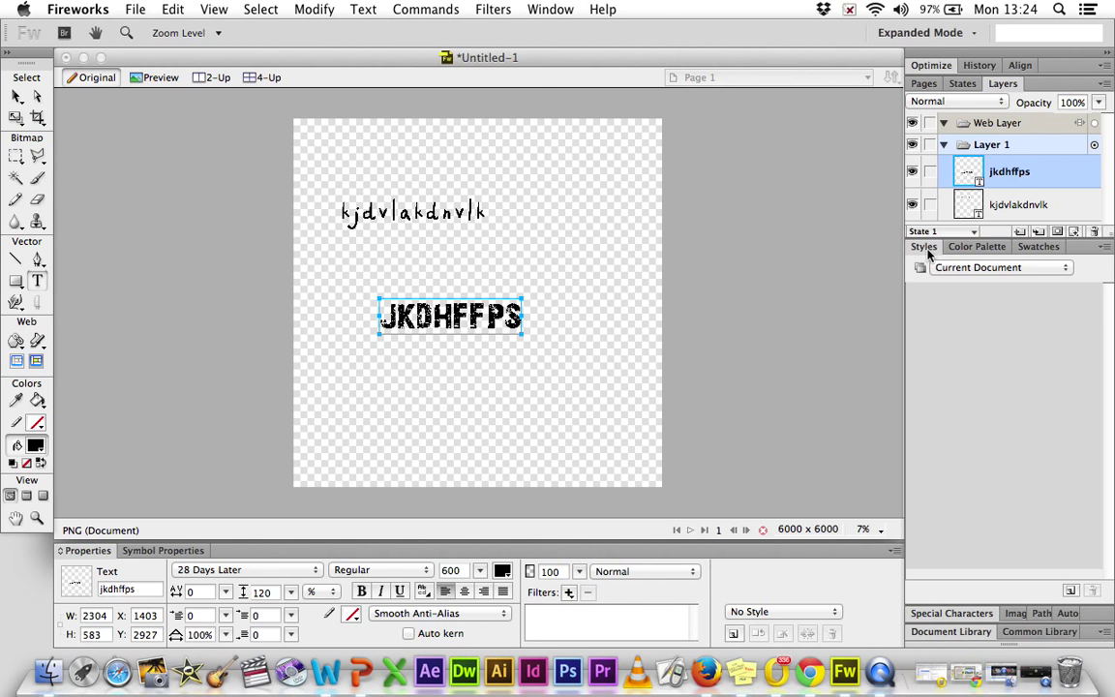
pyautogui.click(1040, 200)
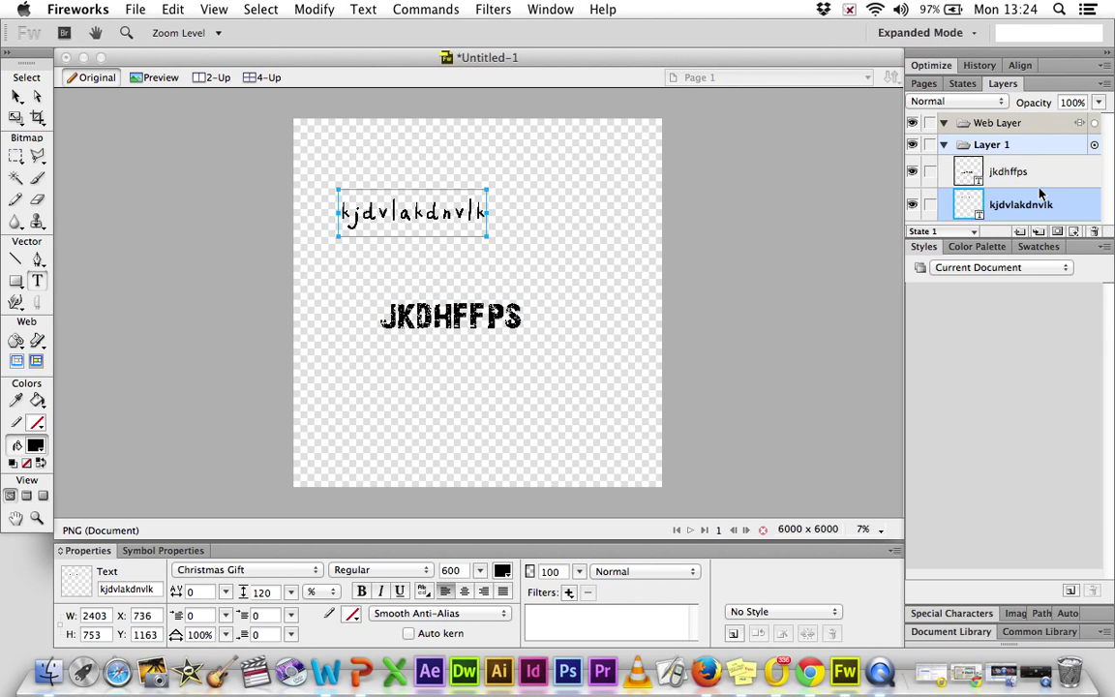
pyautogui.press('h')
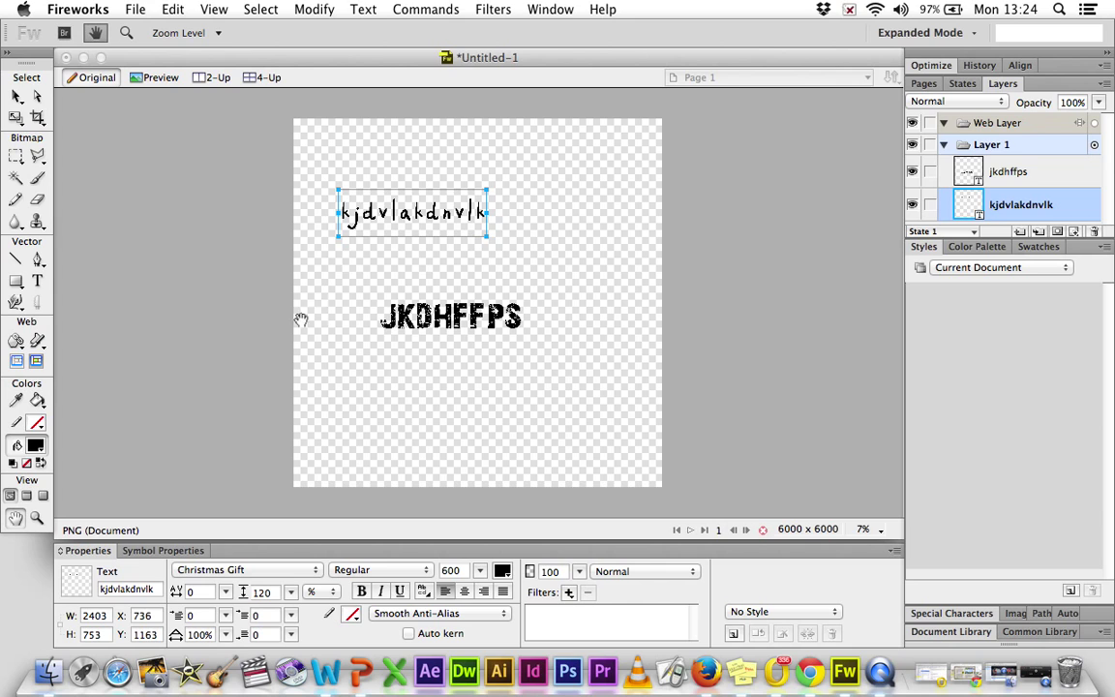
pyautogui.click(415, 206)
# Move kjdvlakdnvlk to the top centre and JKDHFFPS slightly left, then deselect.
pyautogui.click(16, 96)
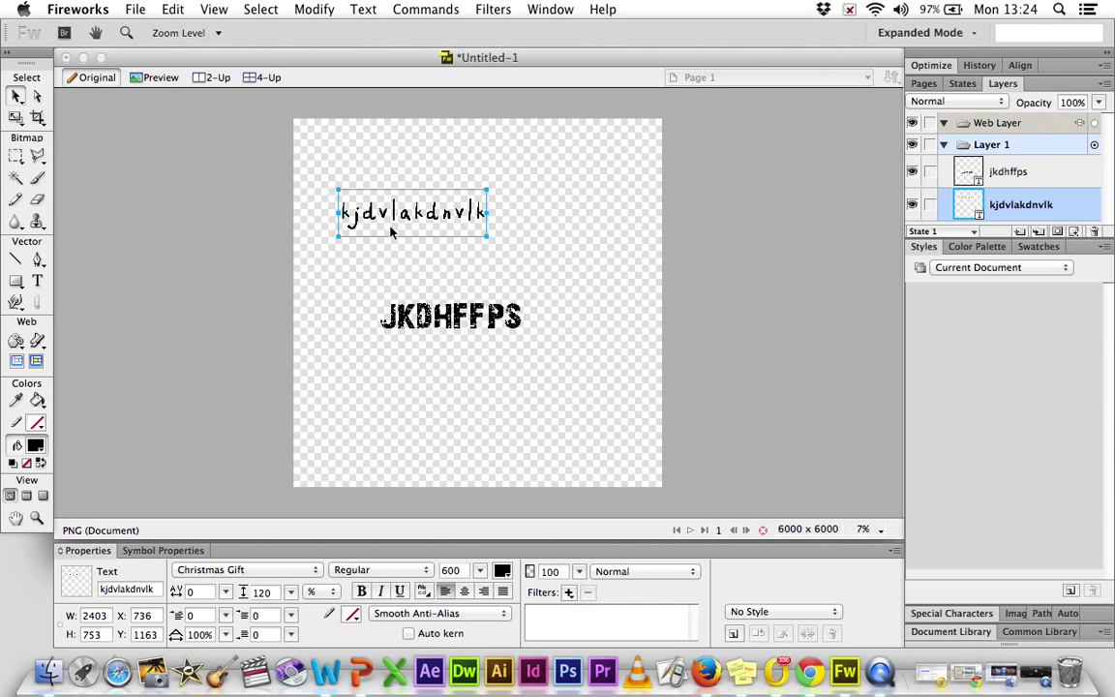
pyautogui.moveTo(372, 193); pyautogui.dragTo(377, 154)
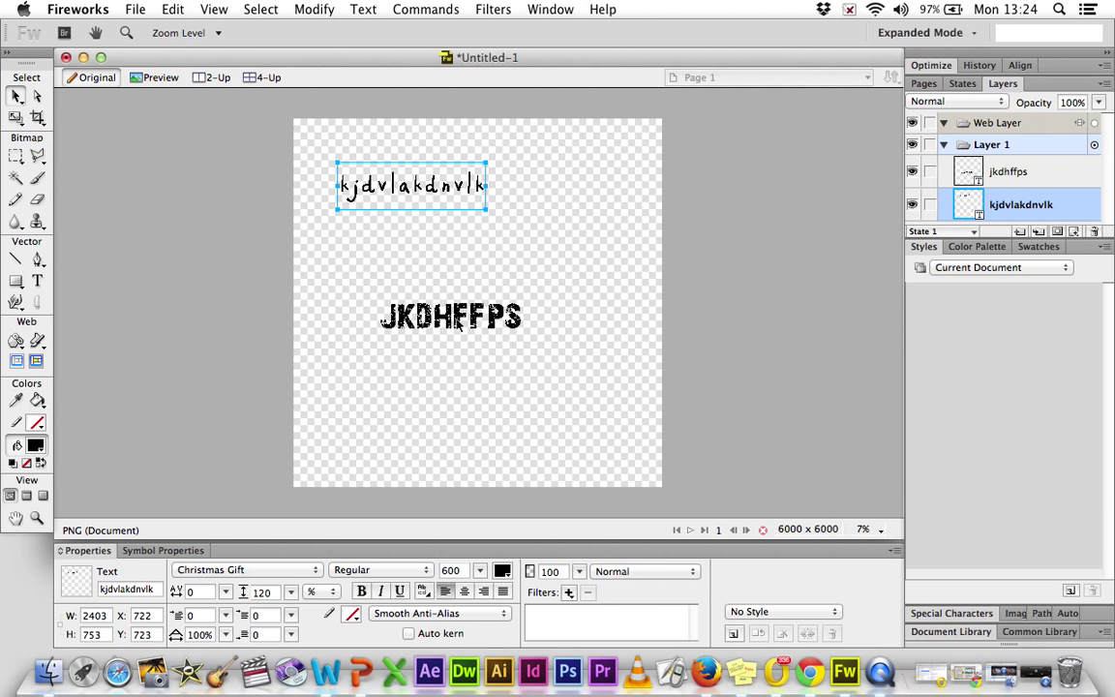
pyautogui.click(968, 175)
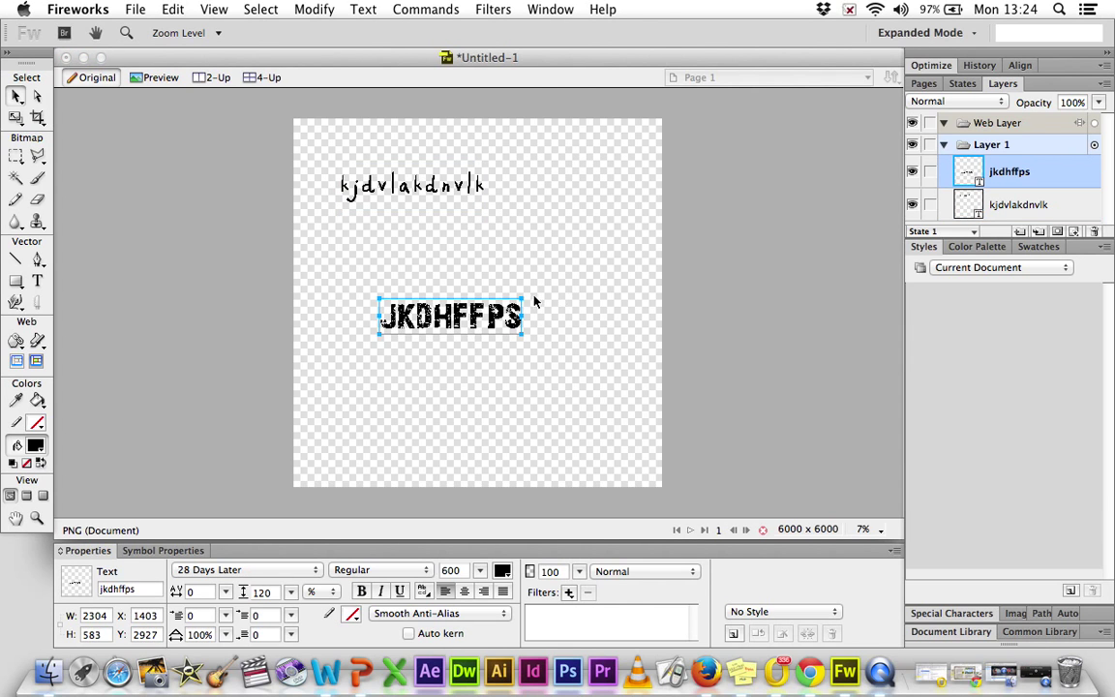
pyautogui.moveTo(439, 326)
pyautogui.mouseDown()
pyautogui.moveTo(467, 358)
pyautogui.moveTo(545, 391)
pyautogui.moveTo(424, 321)
pyautogui.mouseUp()
pyautogui.moveTo(423, 191); pyautogui.dragTo(539, 177)
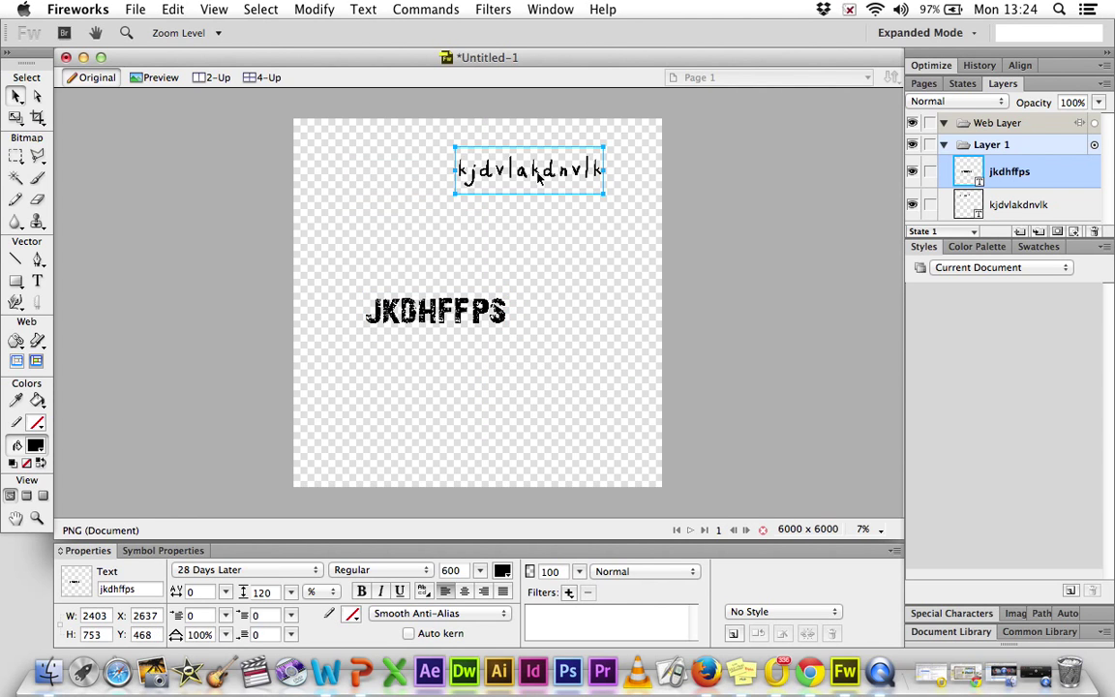
pyautogui.click(605, 283)
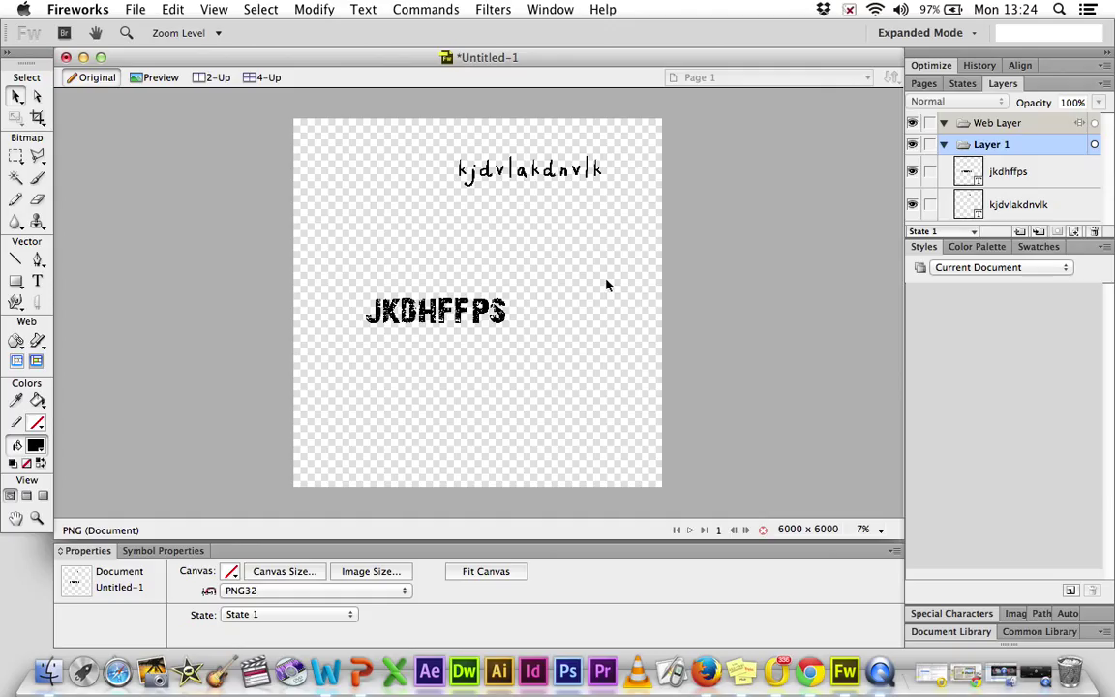